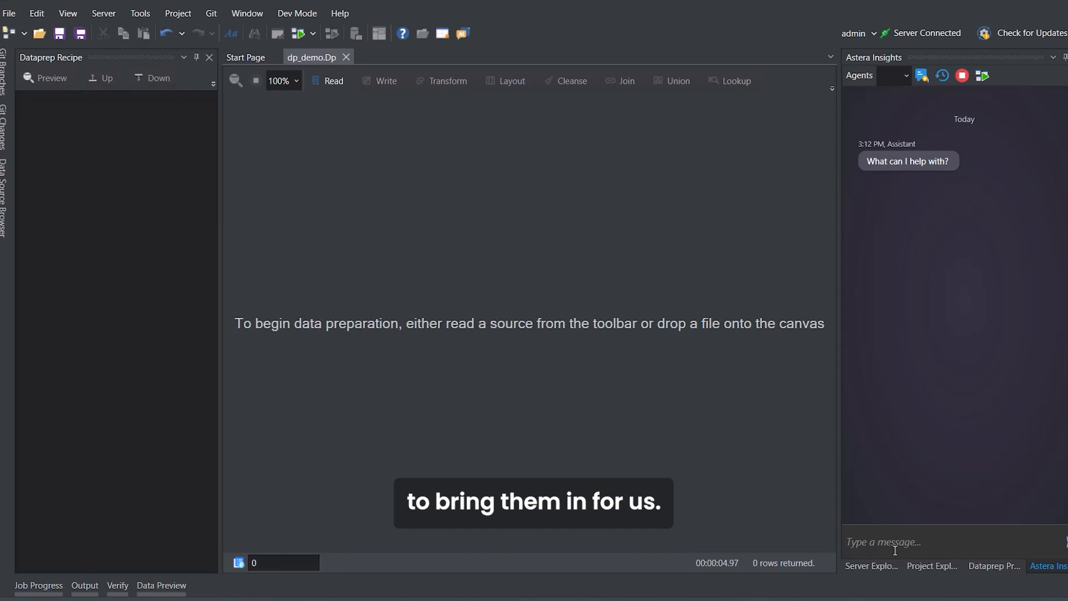
# Ask the assistant to import North_Sales.xlsx and South_Sales.xlsx from the shared DataPrep sales_data folder, and to combine these files.
pyautogui.hotkey('ctrl', 'v')
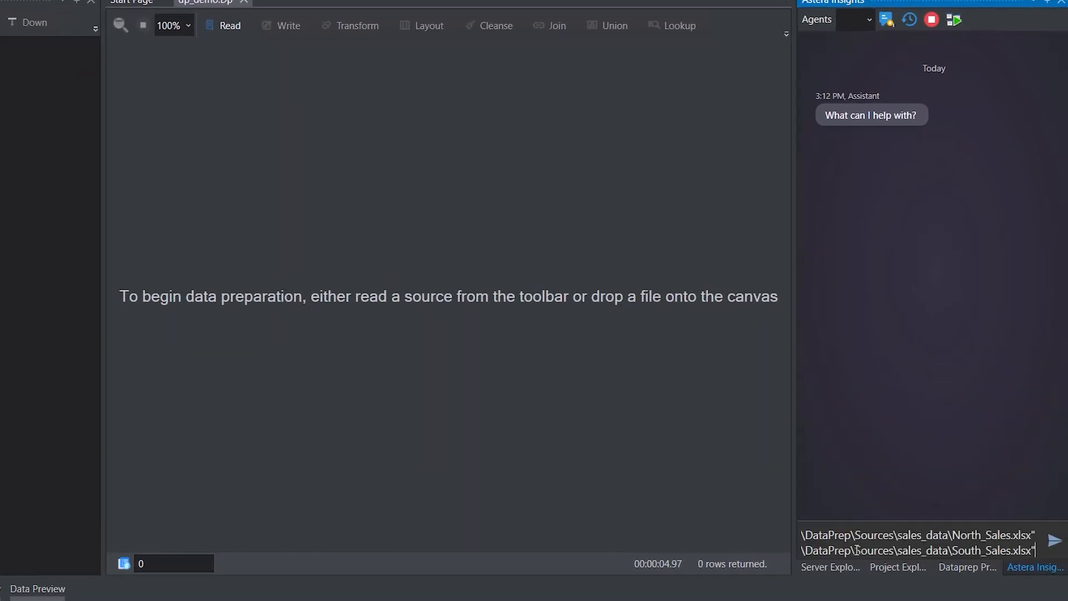
pyautogui.press('Return')
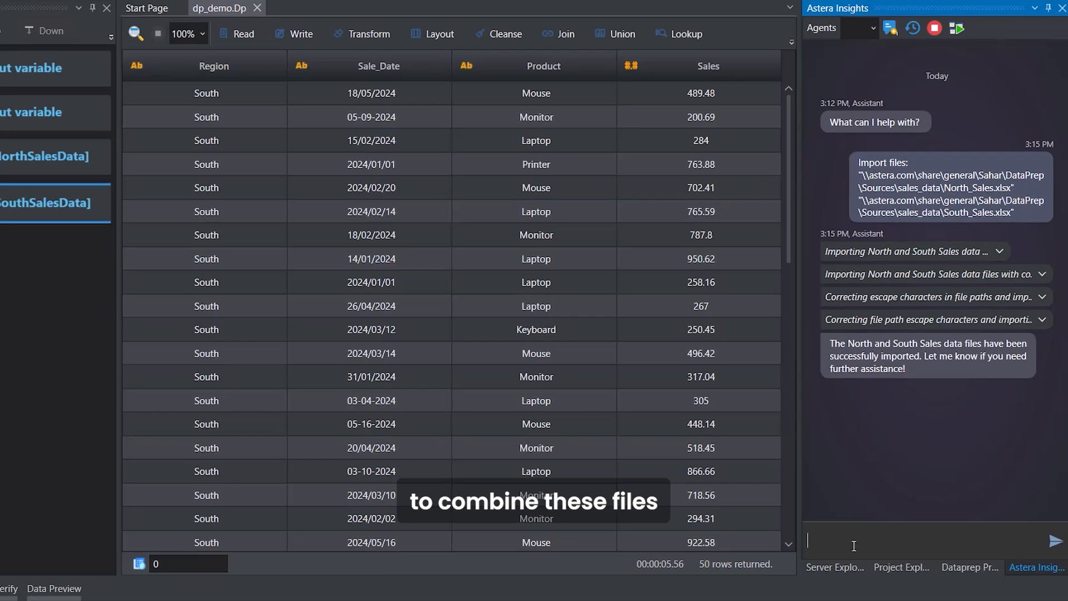
pyautogui.write('Can')
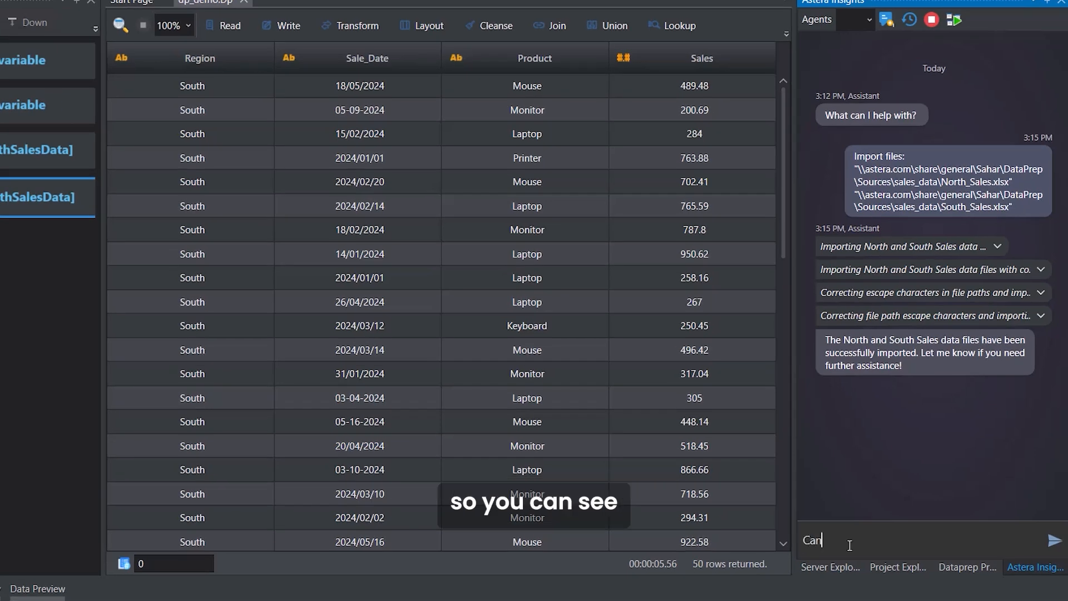
pyautogui.write(' you combine these files')
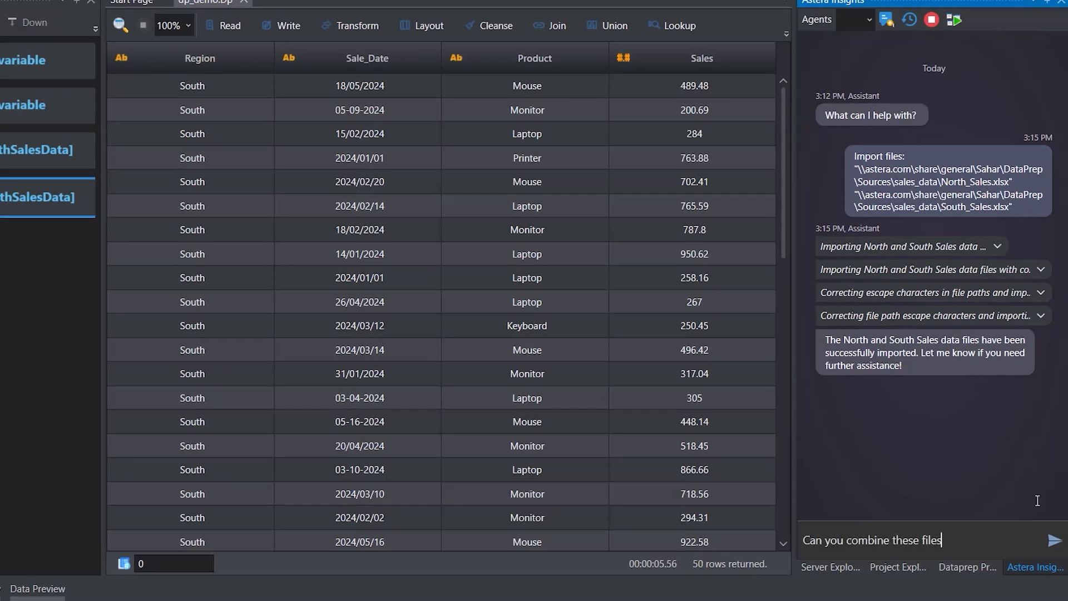
pyautogui.press('Return')
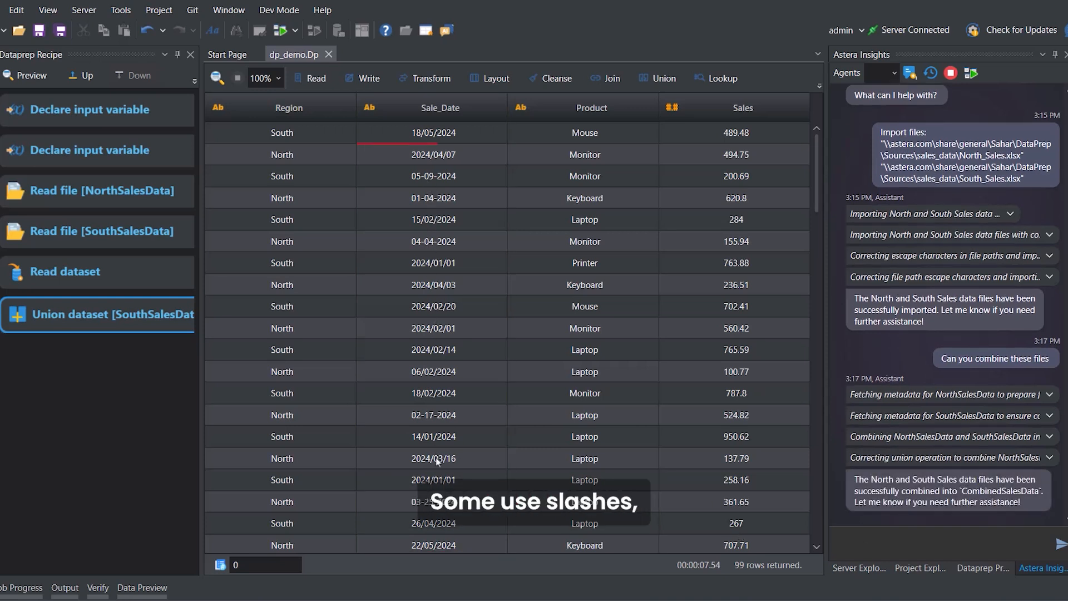
# Tell the assistant that the dates look weird and ask it to fix them so they all look the same.
pyautogui.click(854, 539)
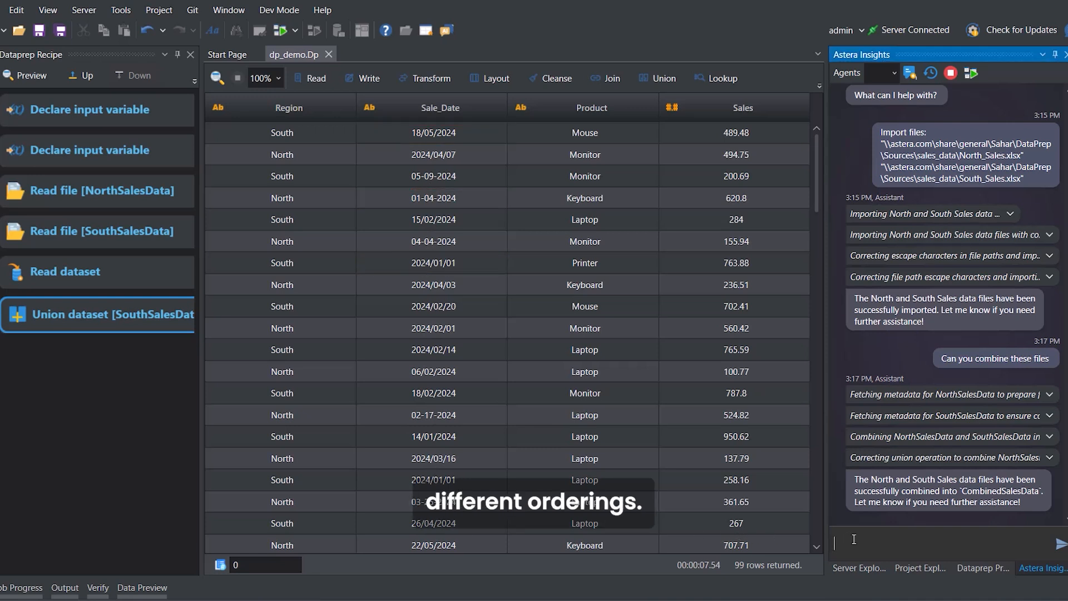
pyautogui.write('the dates ')
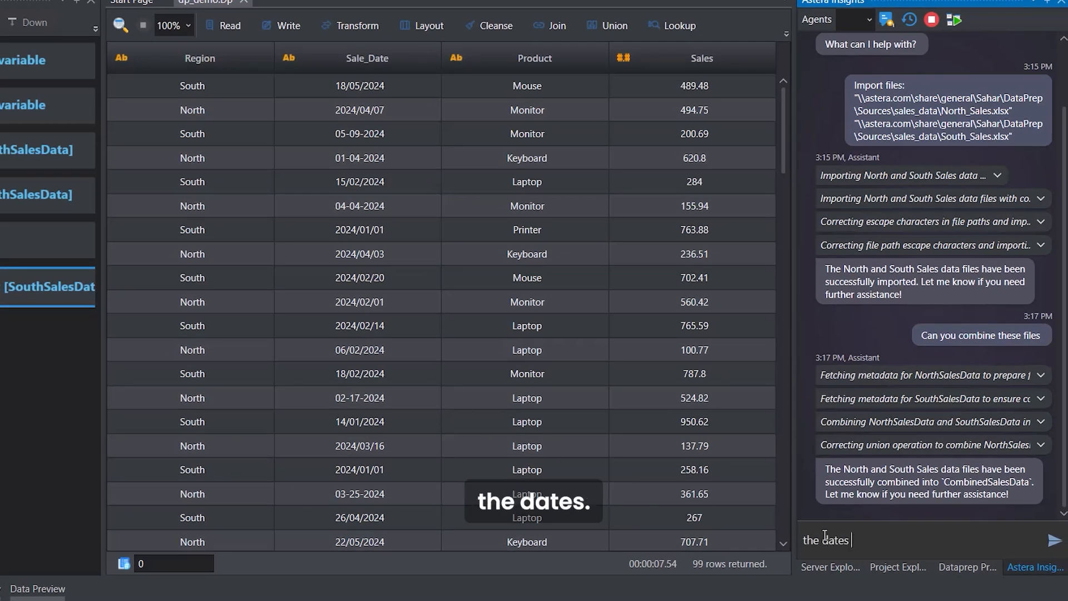
pyautogui.write('look we')
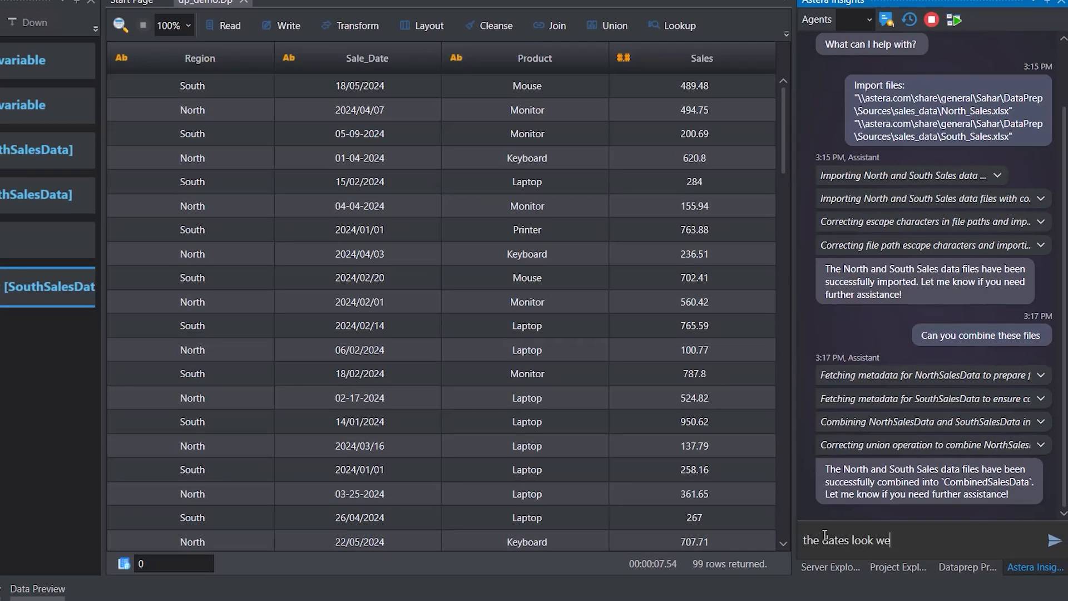
pyautogui.write('ird can you fix them so the')
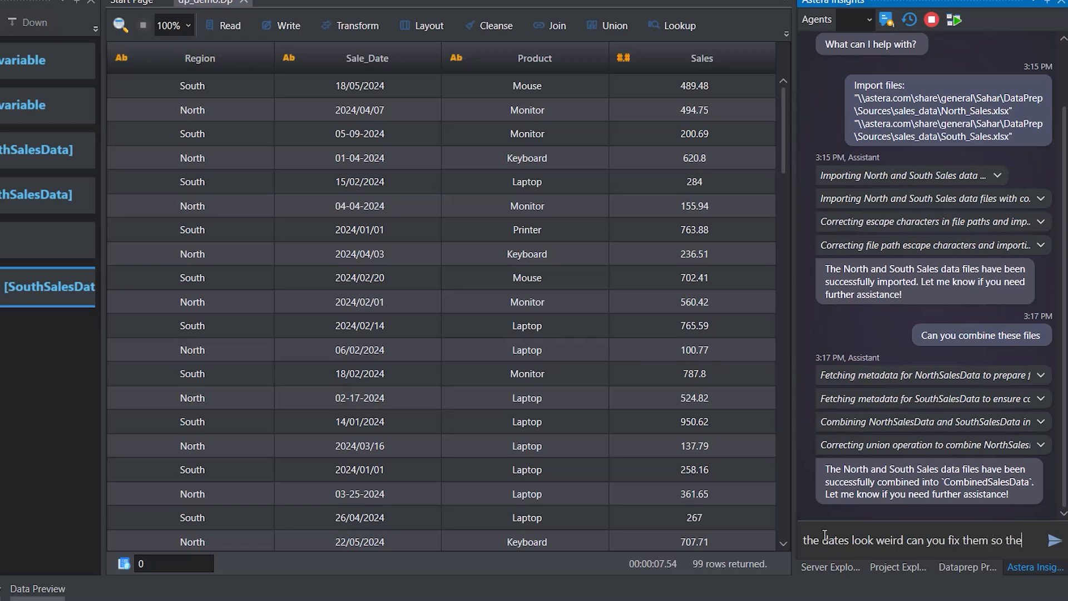
pyautogui.write('y all look the same?')
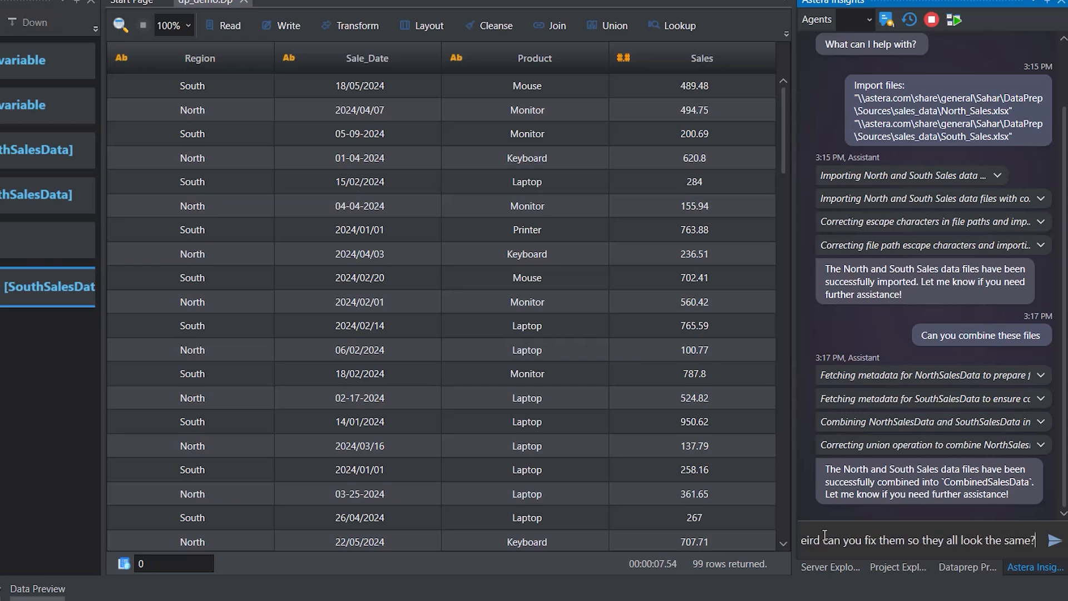
pyautogui.press('Return')
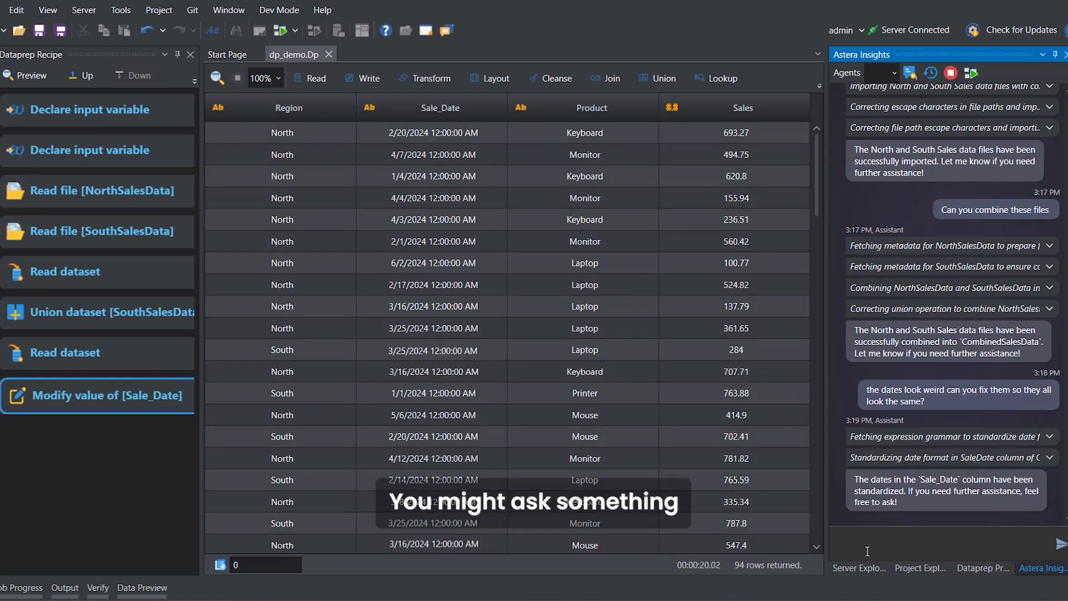
# Ask the assistant to show a summary of the total and average sales by region and product.
pyautogui.write('Show me a su')
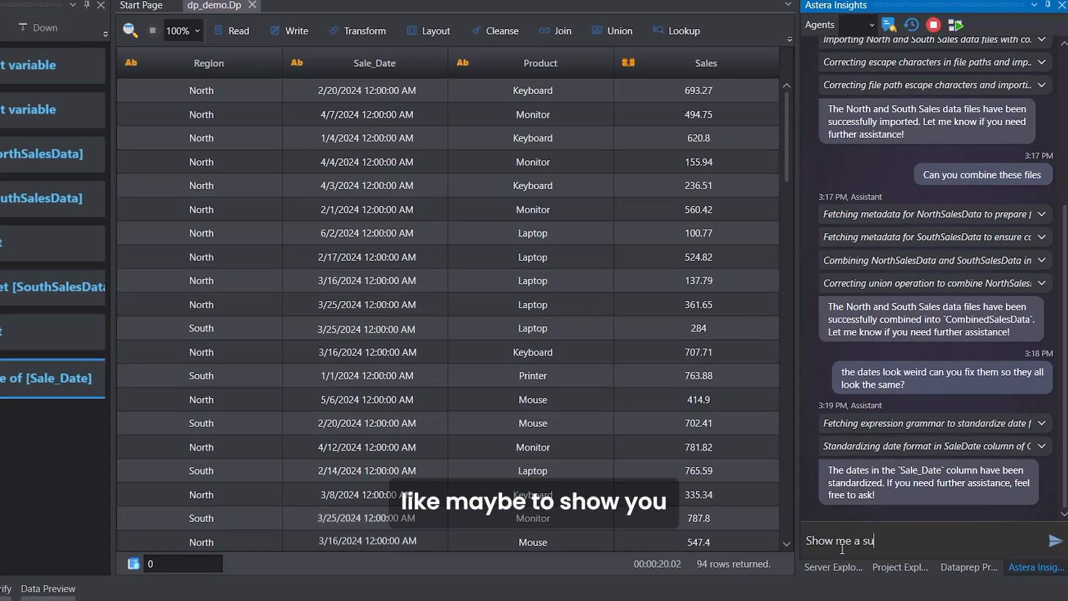
pyautogui.write('mmary of the ottal a')
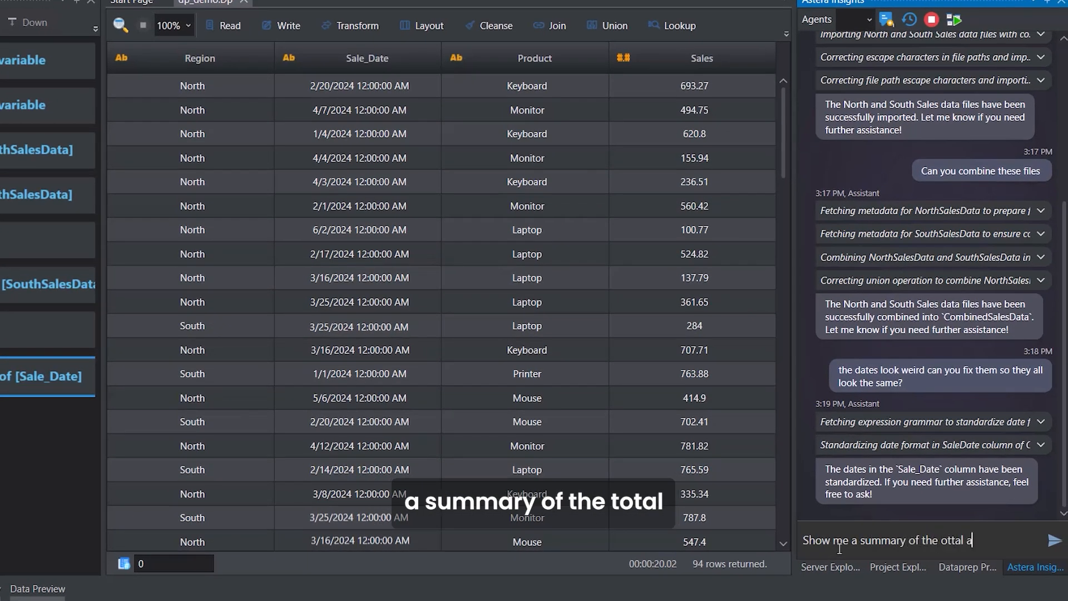
pyautogui.write('nd avergae sales by region and product')
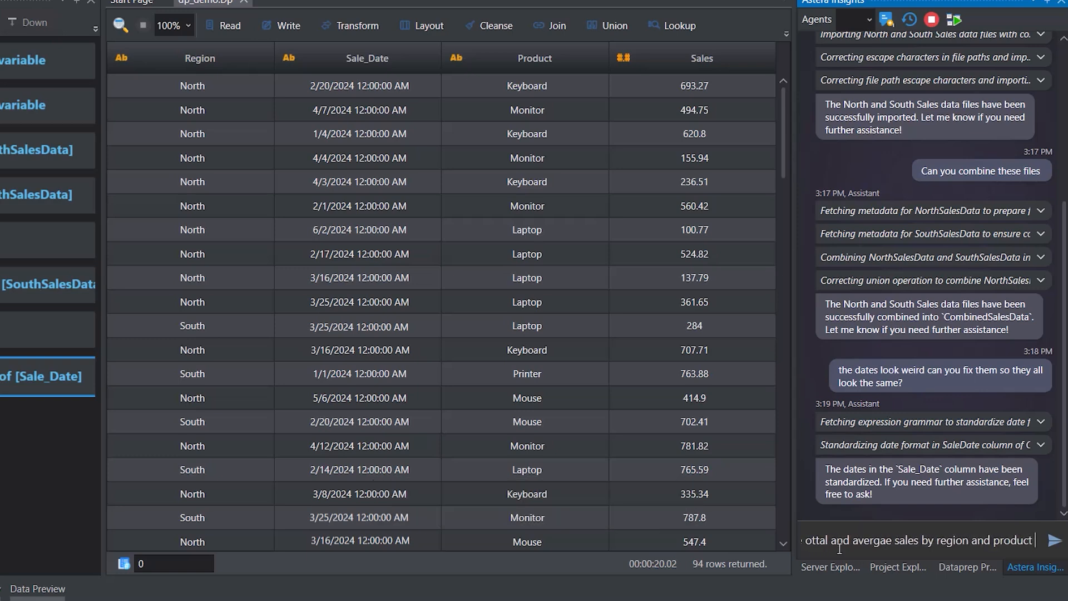
pyautogui.press('Return')
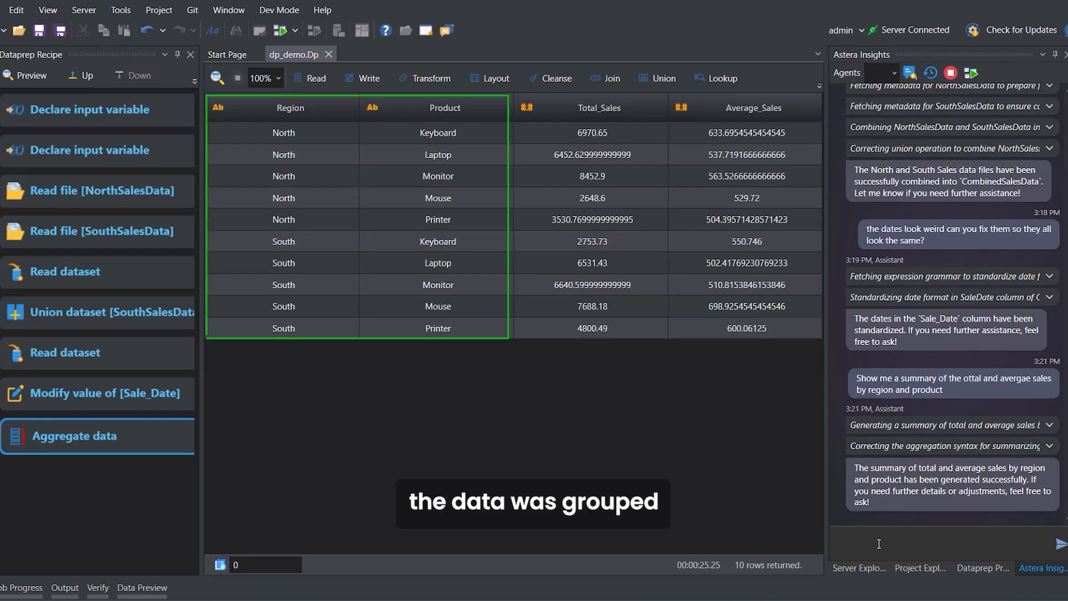
# Ask the assistant to filter out anything that's not selling well.
pyautogui.click(876, 545)
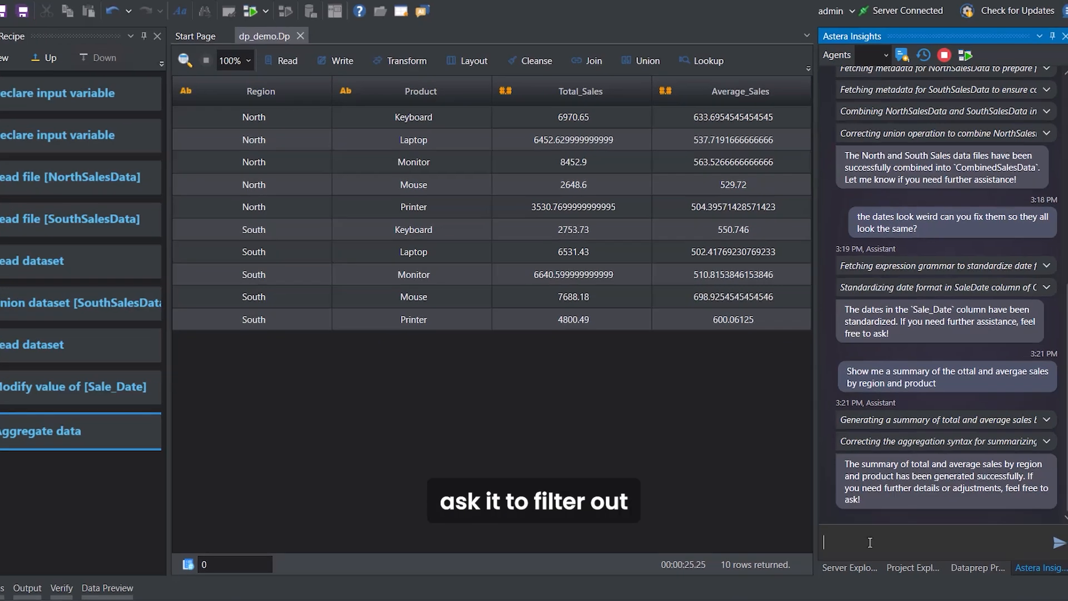
pyautogui.write('Filter ou')
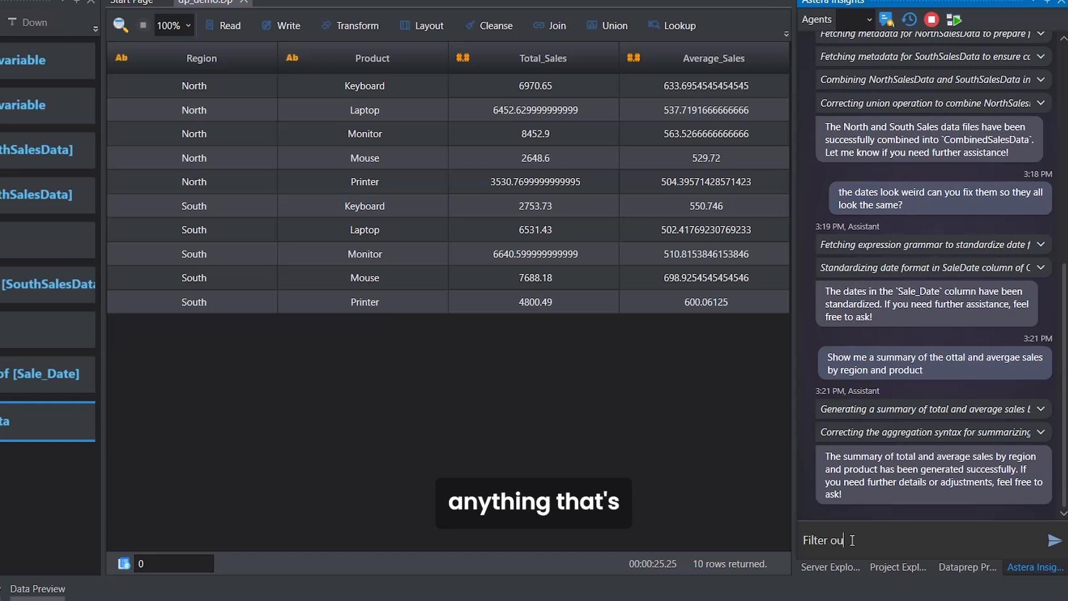
pyautogui.write("t anything that's not selling we")
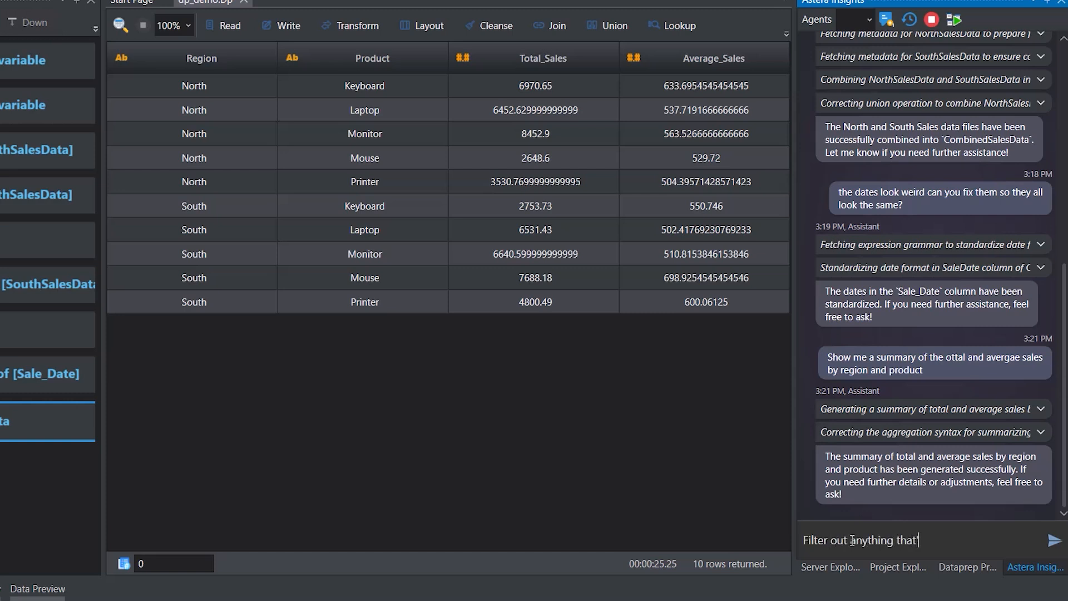
pyautogui.write('ll')
pyautogui.press('Return')
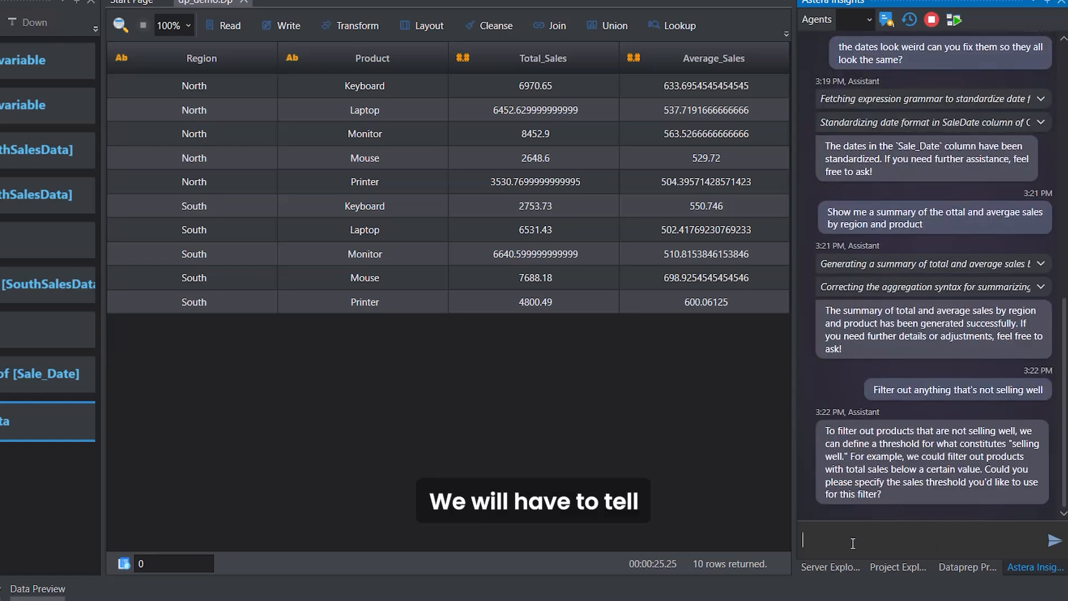
# Give the assistant the threshold for the filter: anything under 3000 in sales.
pyautogui.write('anythin')
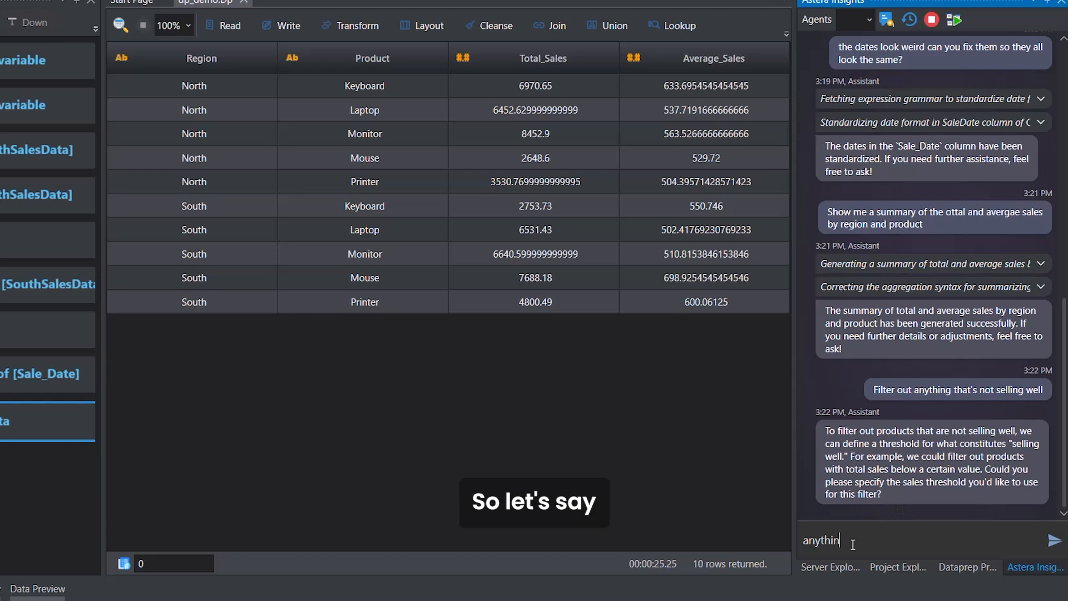
pyautogui.write('g under')
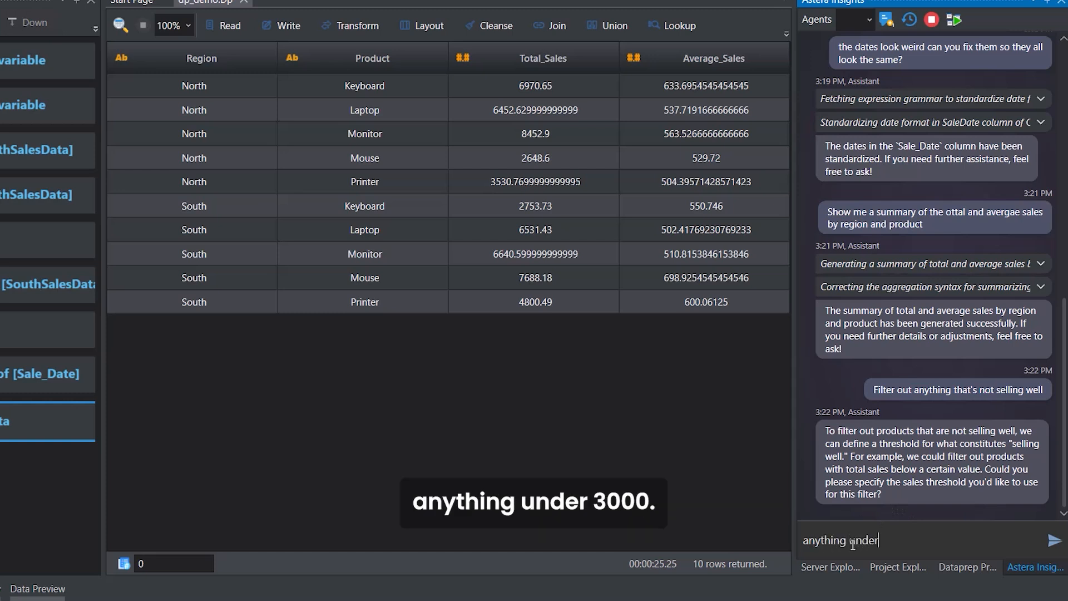
pyautogui.write(' 3000')
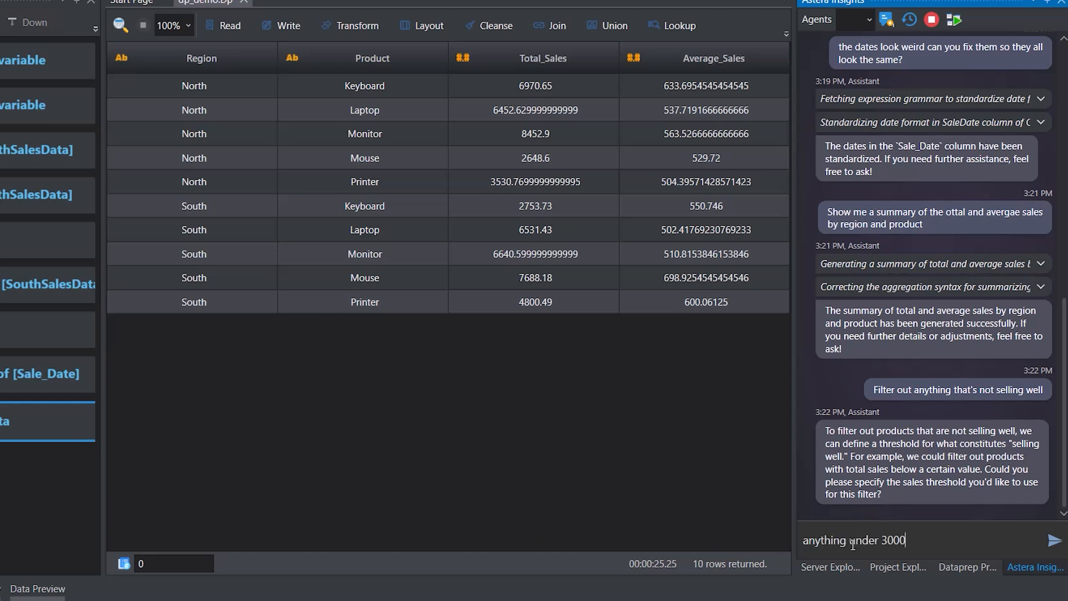
pyautogui.write(' in sales')
pyautogui.press('Return')
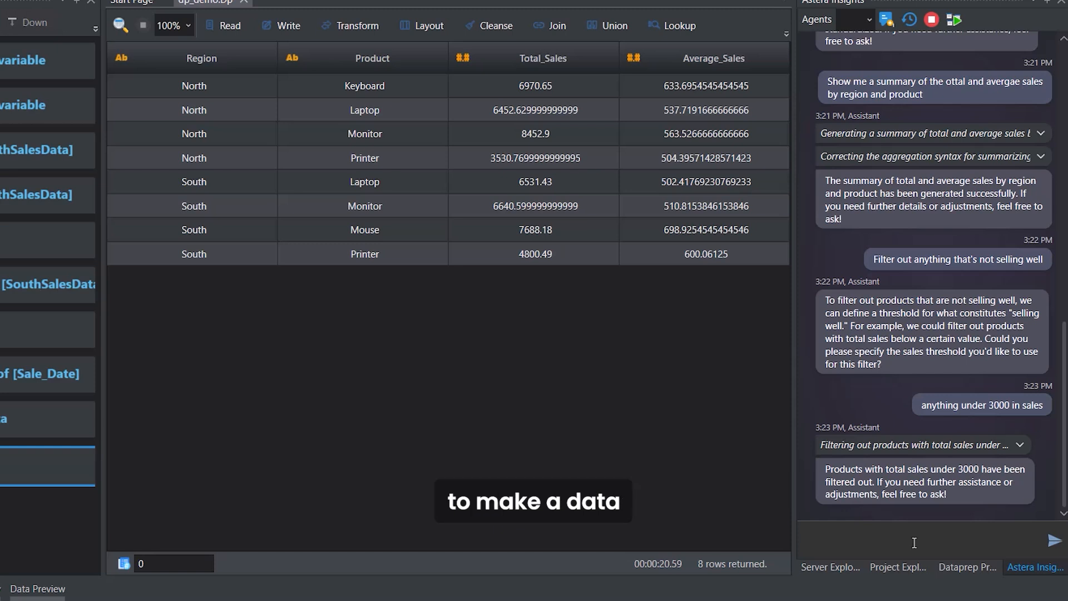
# Ask the assistant to make a data set that shows where sales are doing the best and worst by each product.
pyautogui.click(914, 542)
pyautogui.write('Make a data s')
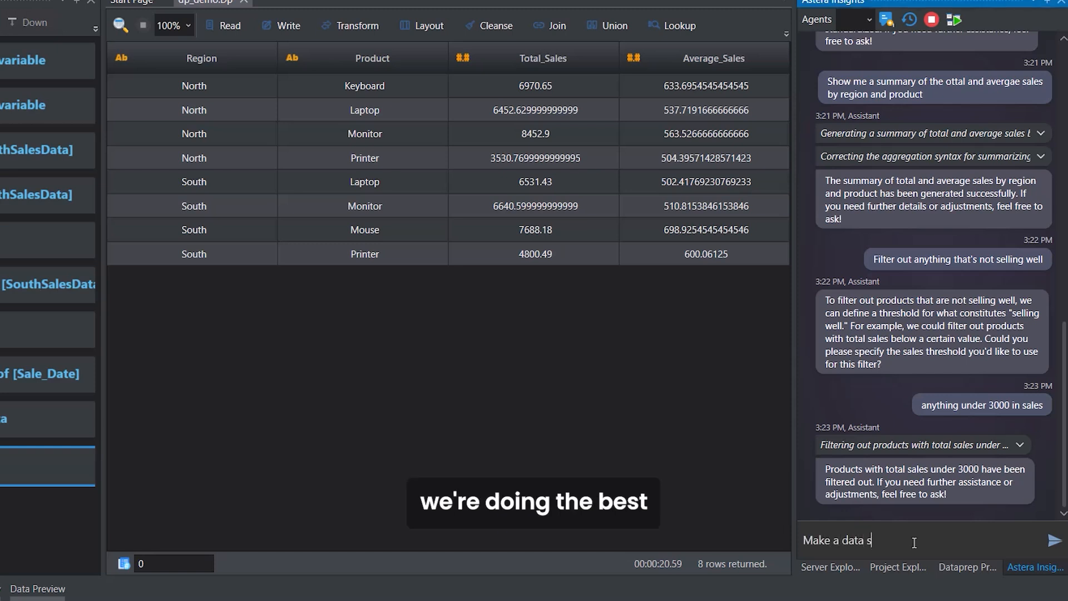
pyautogui.write('et')
pyautogui.write(' that shows where we')
pyautogui.write(' are doing the best an')
pyautogui.write('d worst by ')
pyautogui.write('each product')
pyautogui.press('Return')
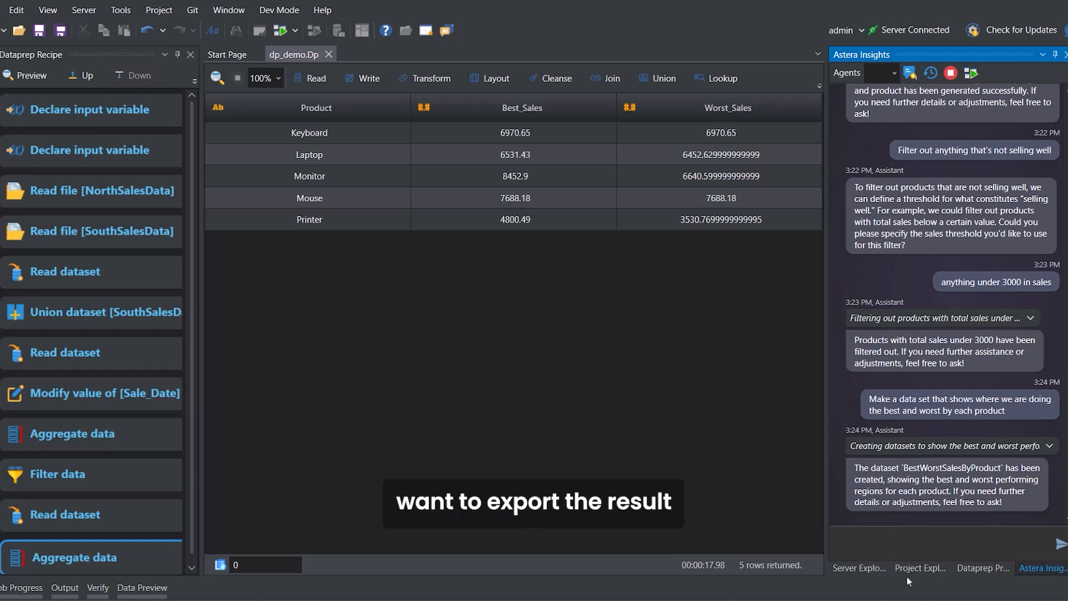
# Ask the assistant to list the data sets created till now.
pyautogui.click(871, 552)
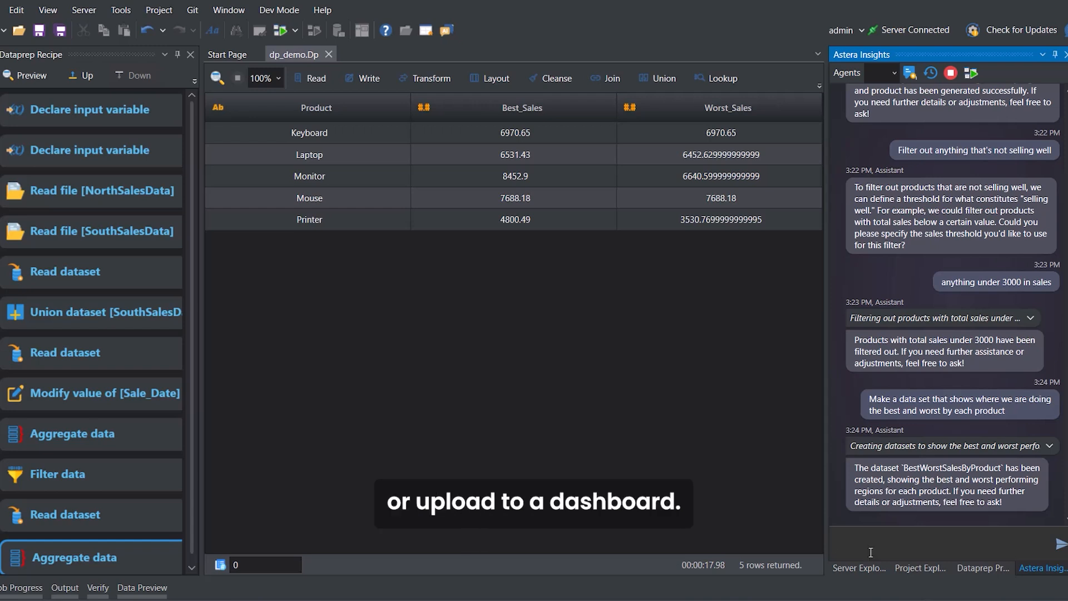
pyautogui.write('Can you')
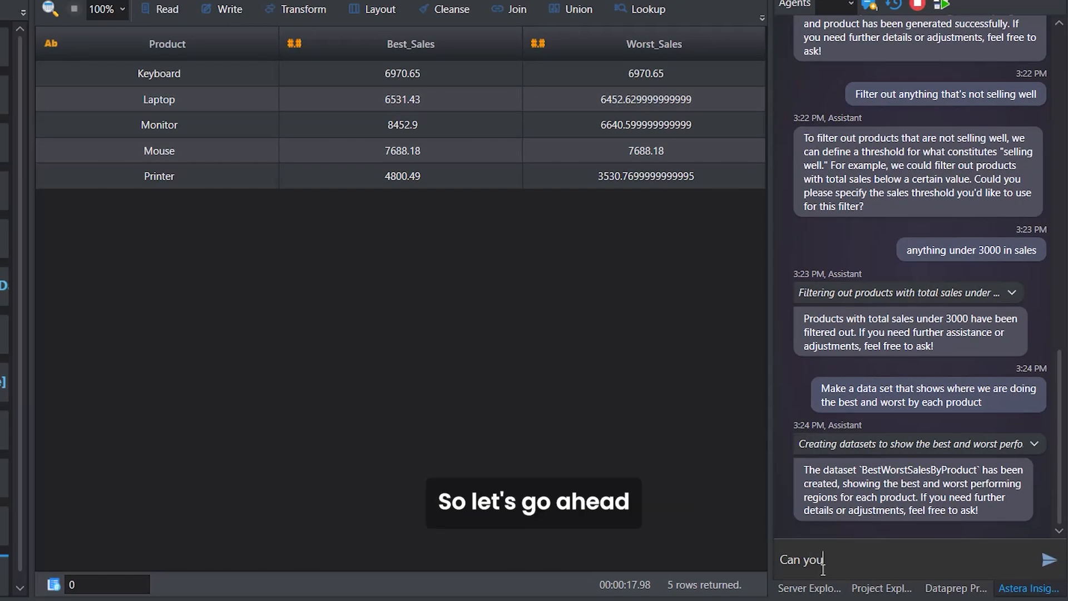
pyautogui.write(' list down the')
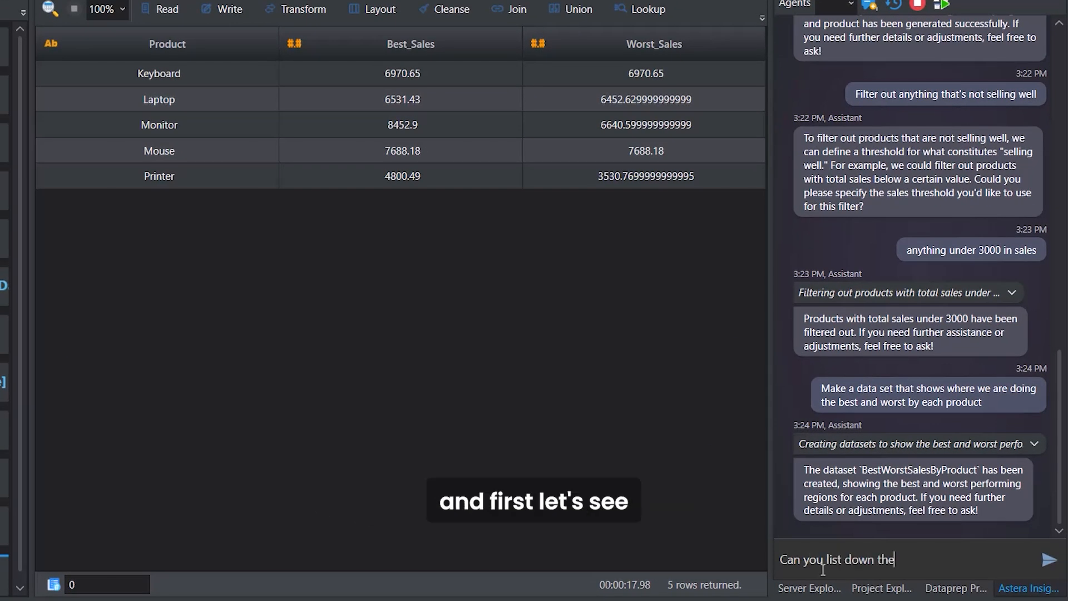
pyautogui.write(' data sets we have till now')
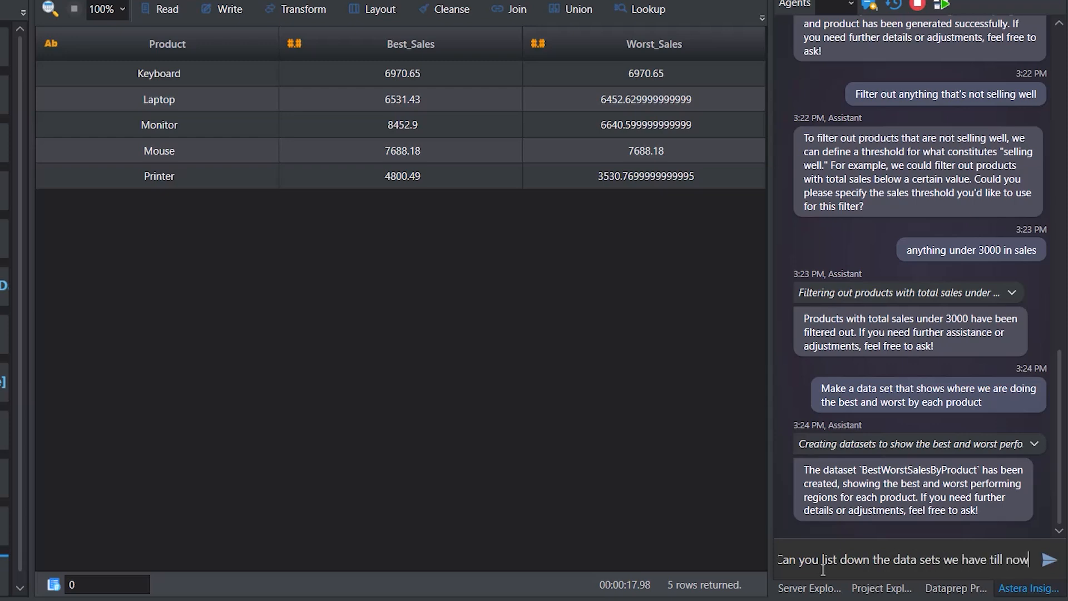
pyautogui.write('?')
pyautogui.press('Return')
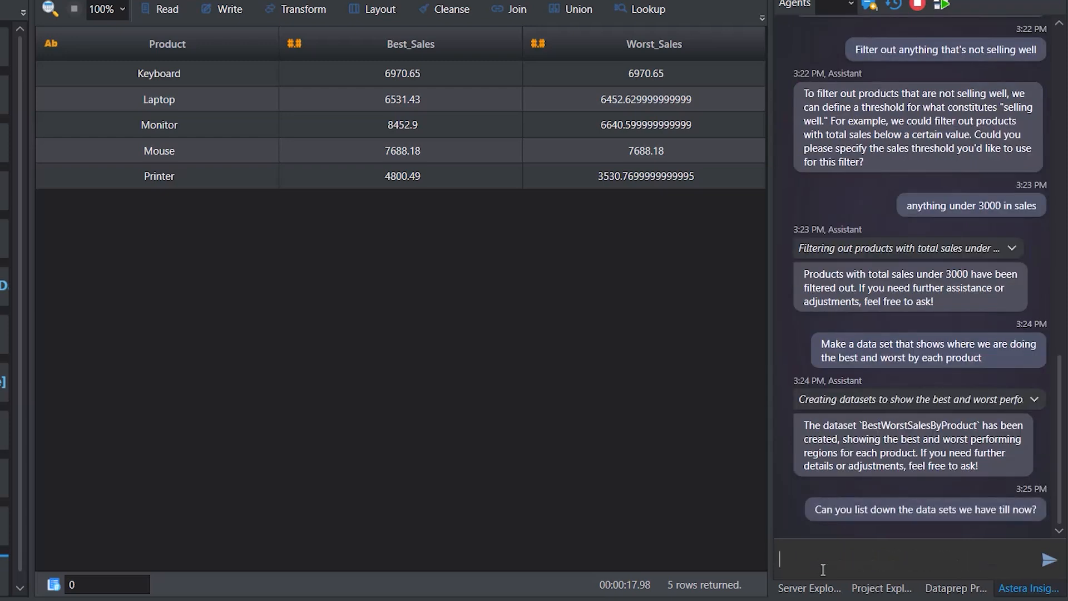
# Ask the assistant to export the 3rd and 4th data sets to Excel sheets.
pyautogui.write('export the the 3')
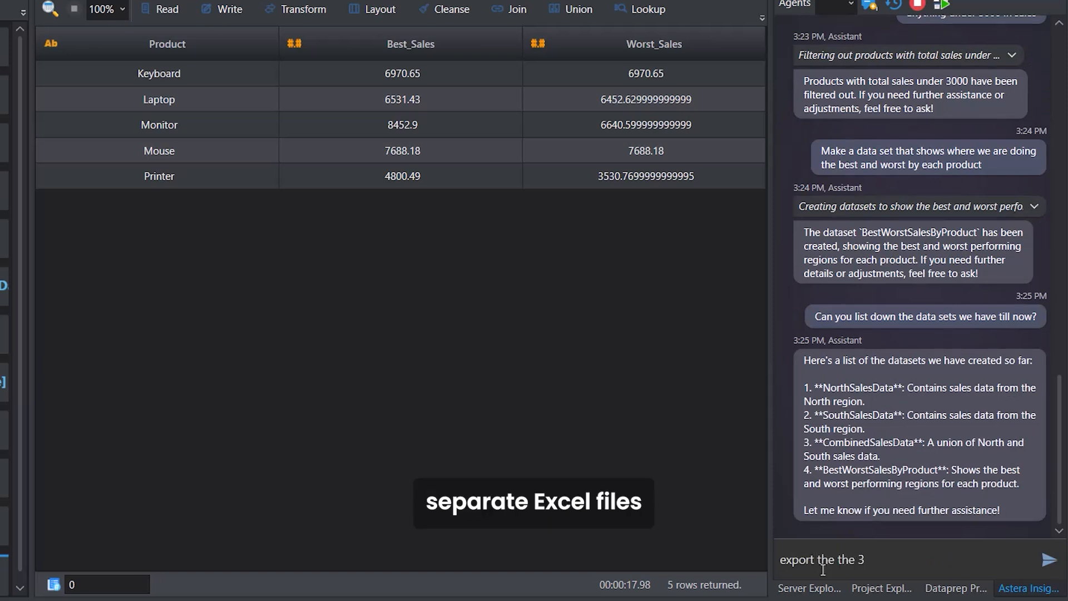
pyautogui.write('rd and 4th data set to excel sheets')
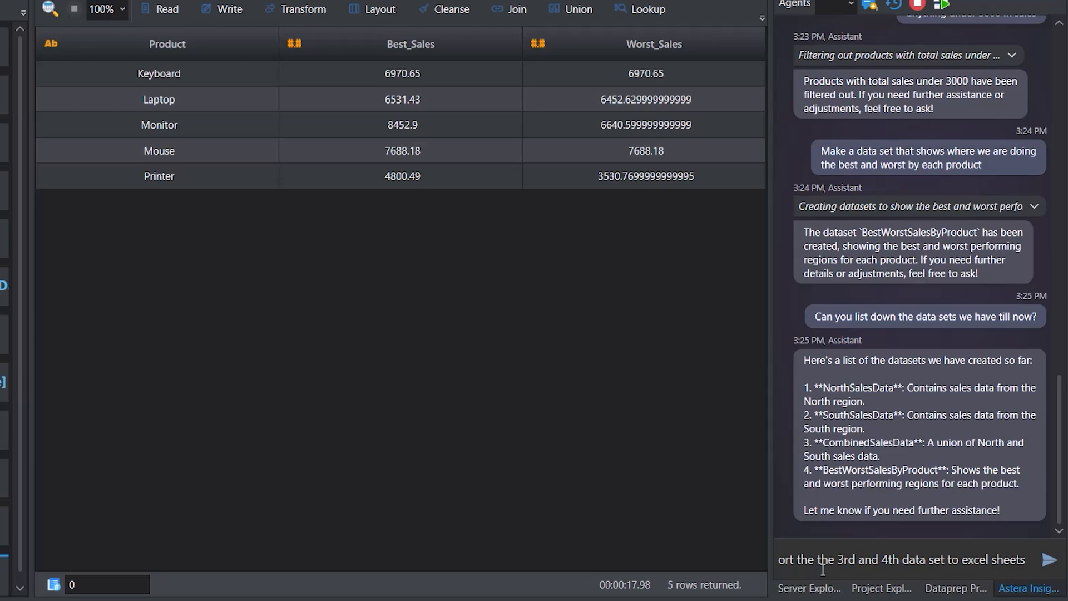
pyautogui.press('Return')
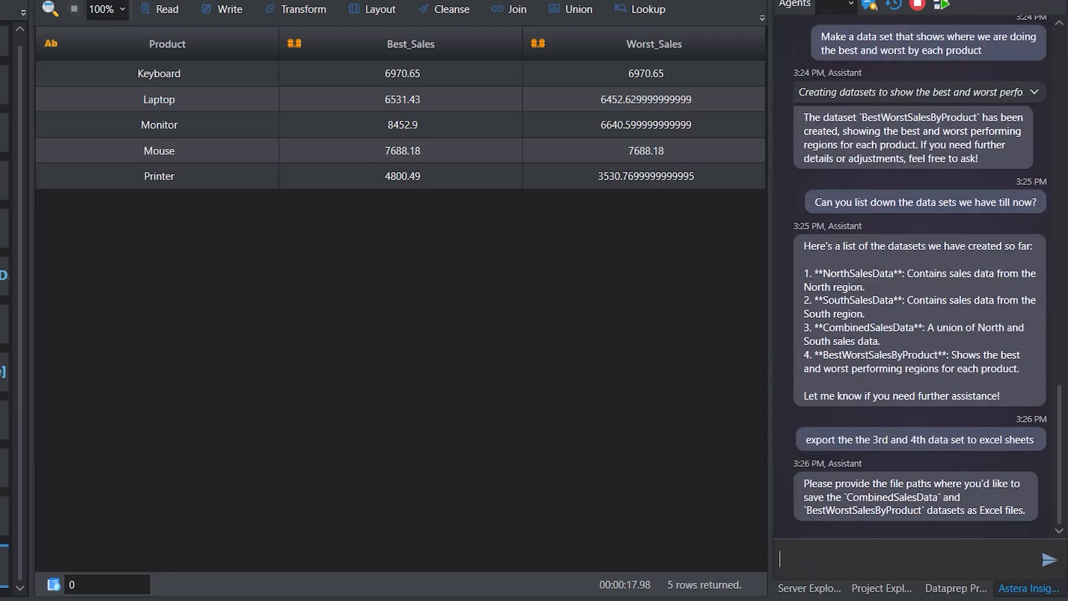
# Tell the assistant to save both exports in the OneDrive Desktop folder, and select the recipe's Excel write step for the best and worst sales data.
pyautogui.write('You can save ')
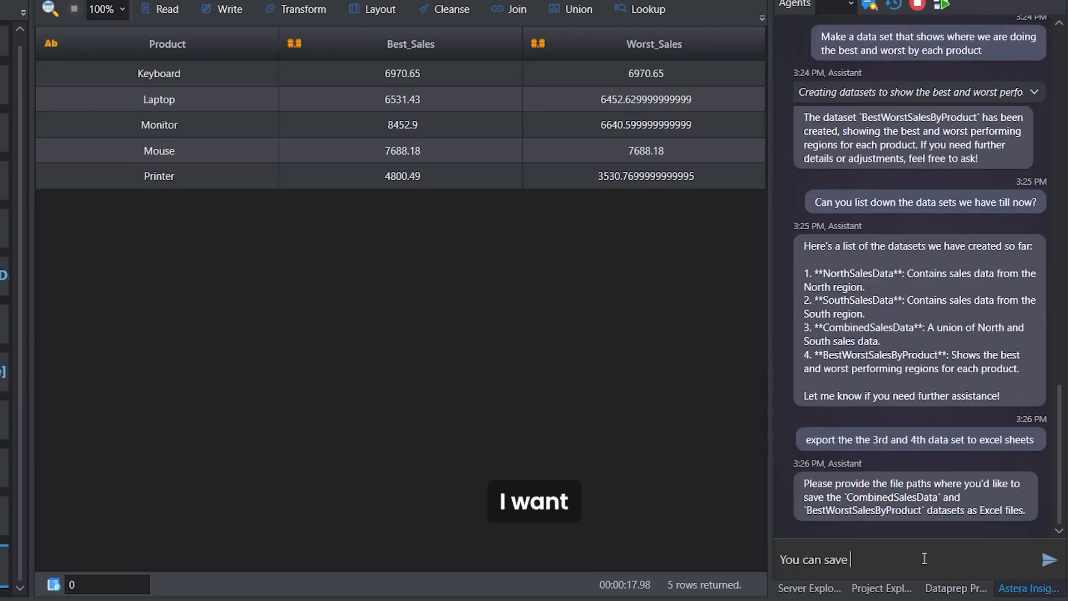
pyautogui.write('both in the following location:')
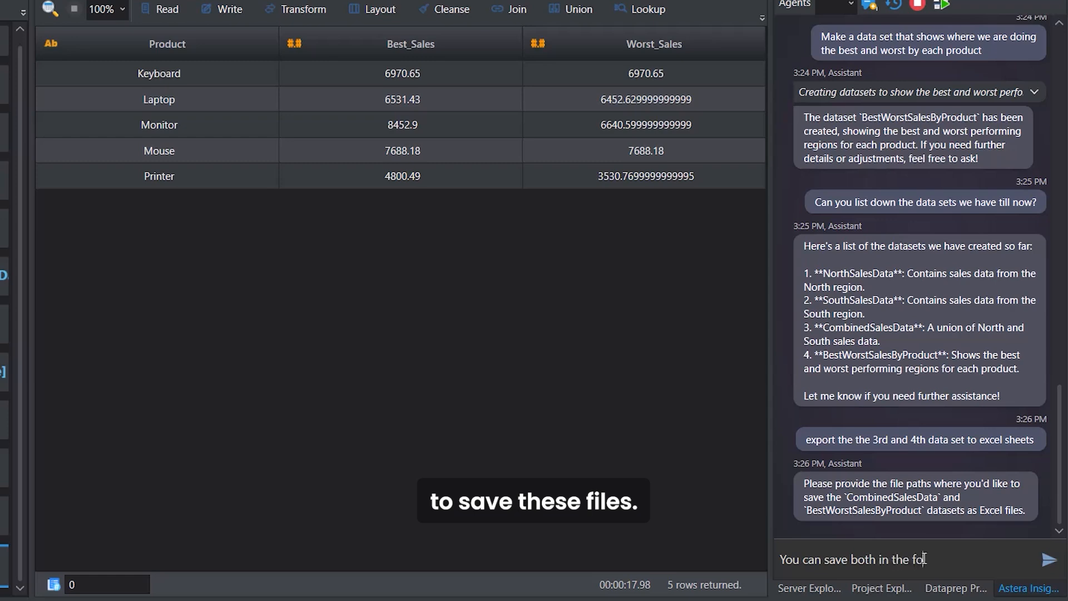
pyautogui.hotkey('ctrl', 'v')
pyautogui.press('Return')
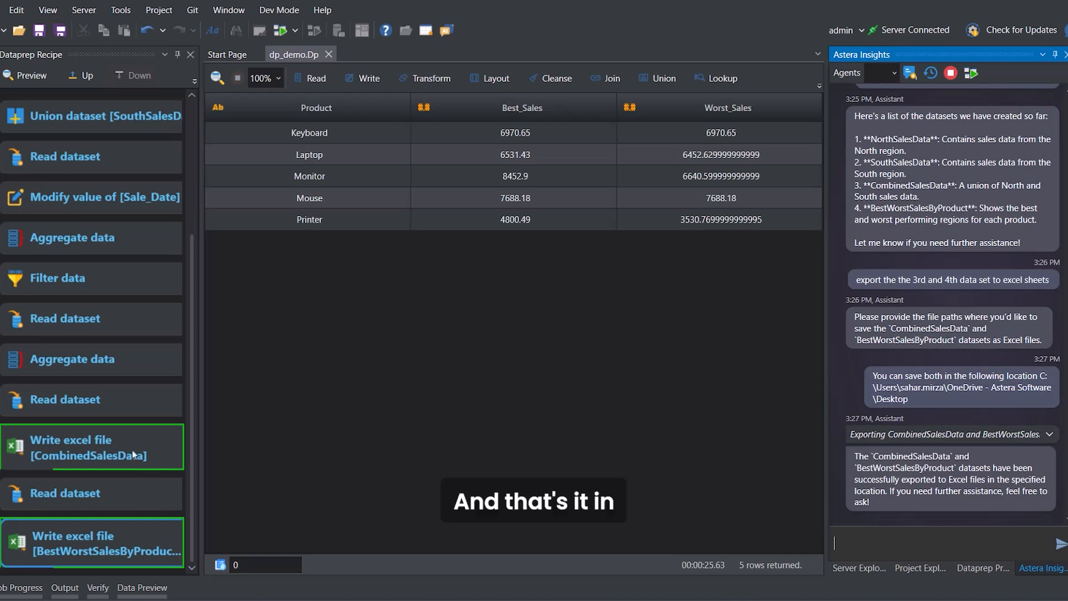
pyautogui.click(129, 552)
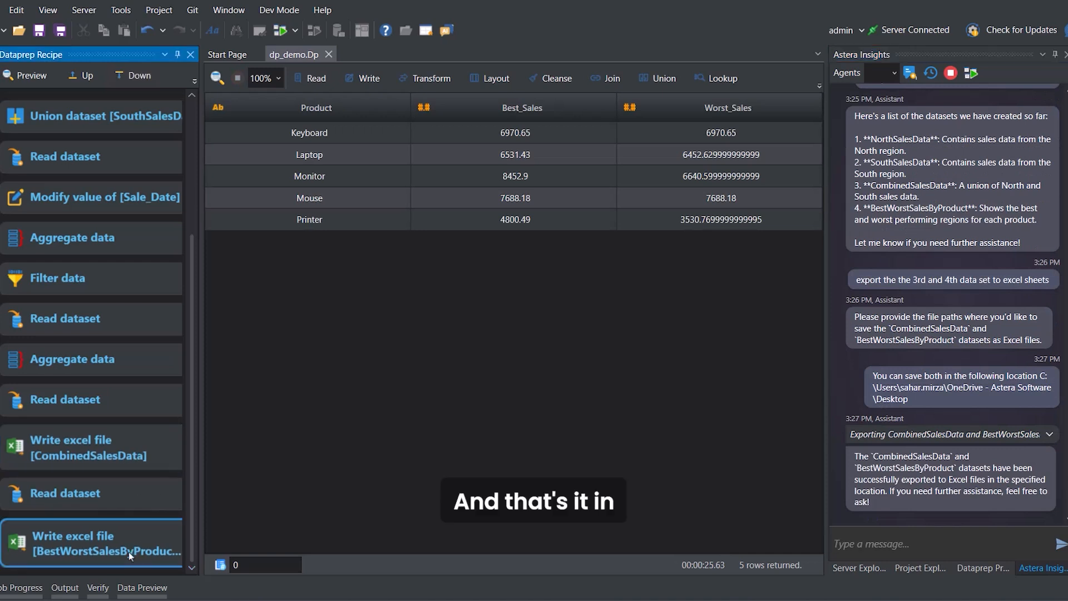